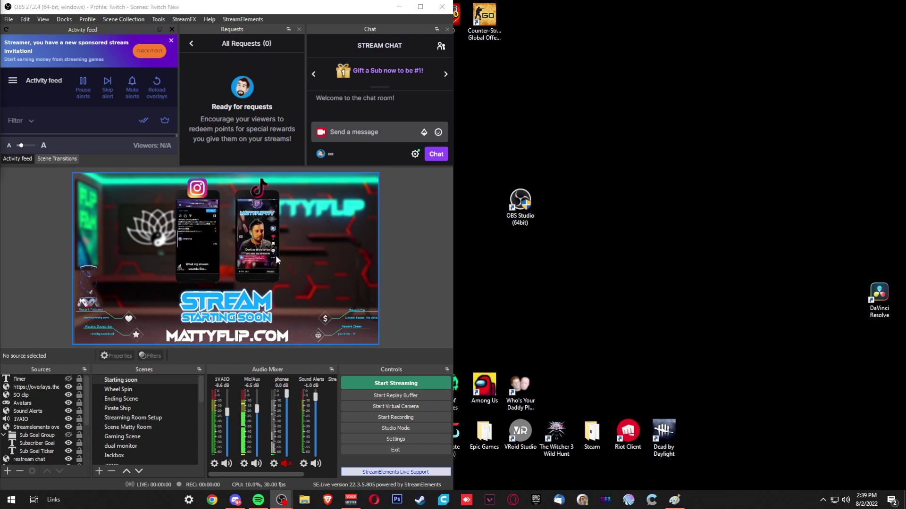
Create a new profile named 'Tiktok Test' and make it the active profile.
left_click(89, 23)
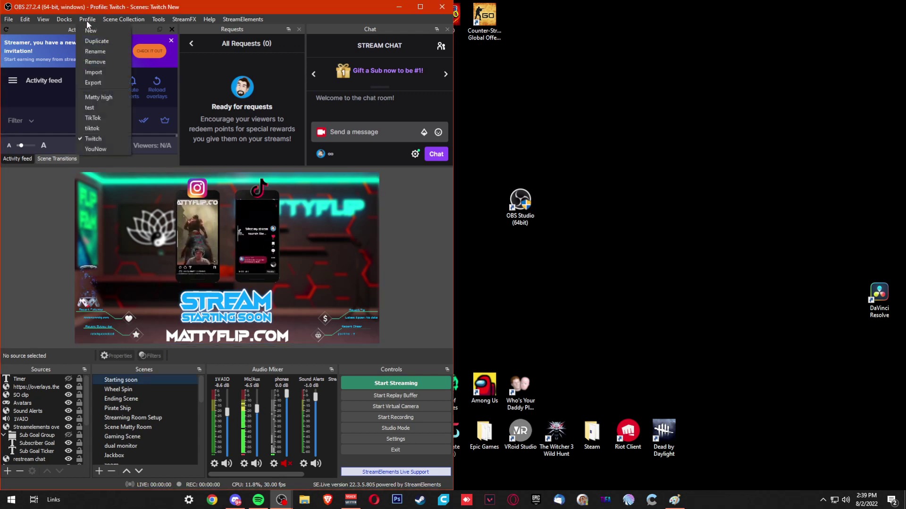
mouse_move(143, 18)
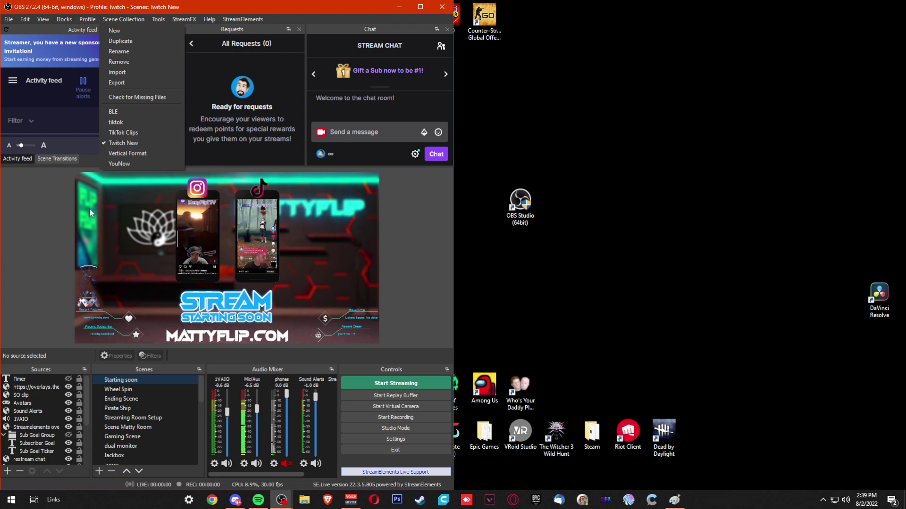
left_click(32, 236)
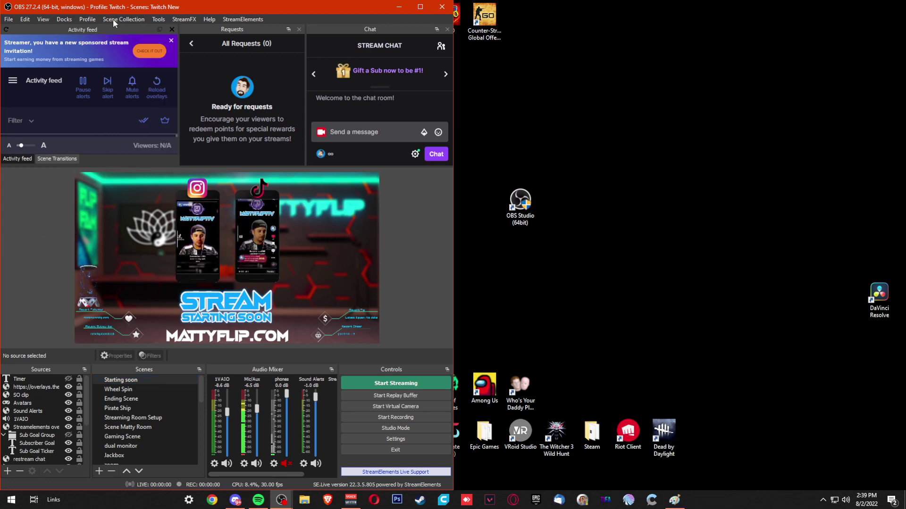
left_click(88, 19)
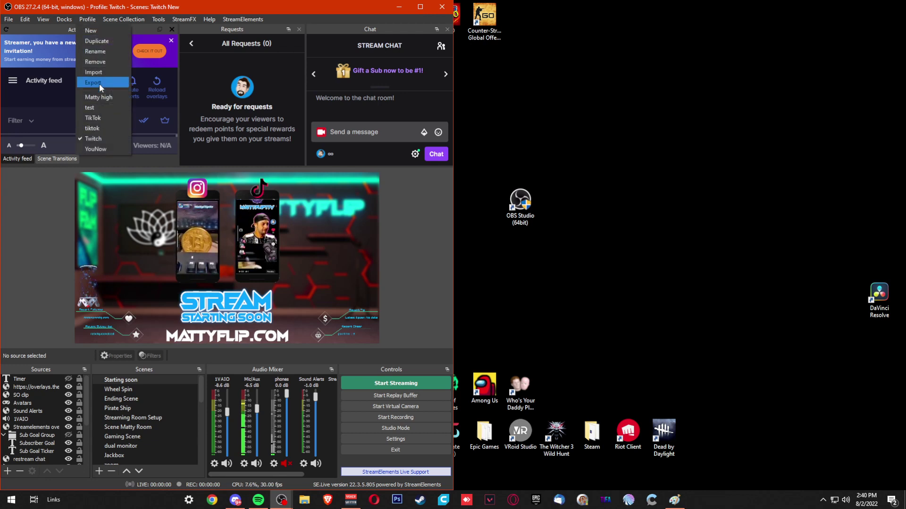
left_click(94, 31)
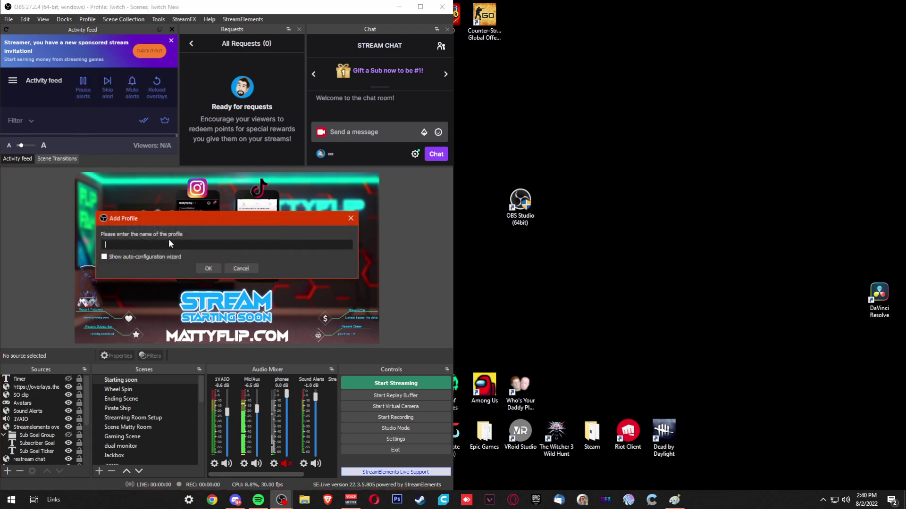
type("Tiktok Test")
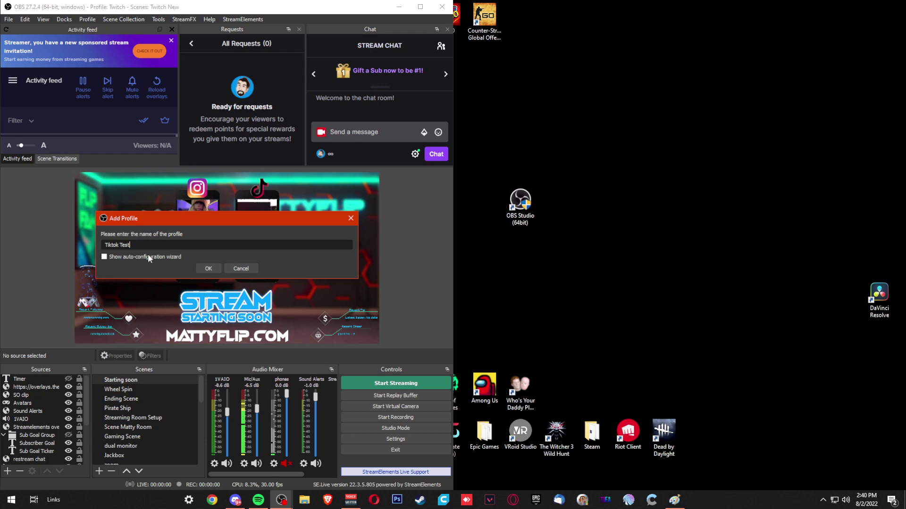
left_click(208, 268)
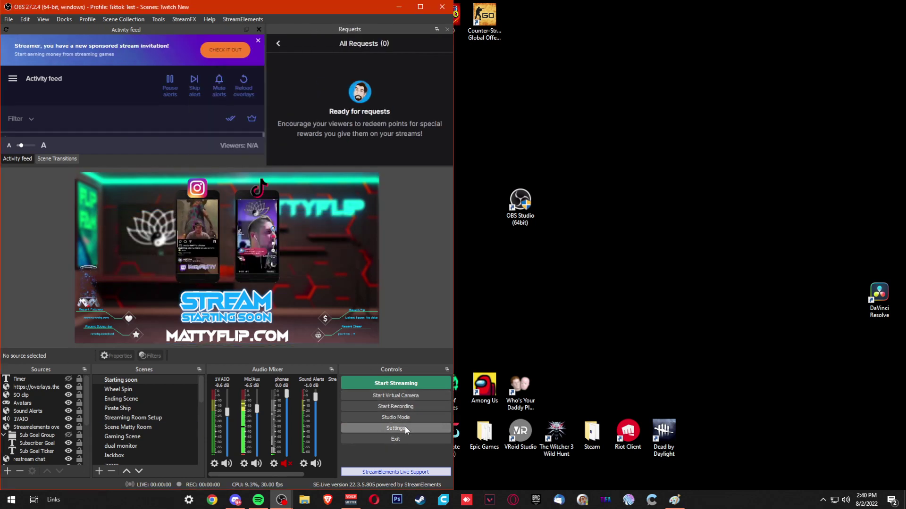
In Video settings, set base and output resolution to 1080x1920, keeping 30 FPS.
left_click(405, 427)
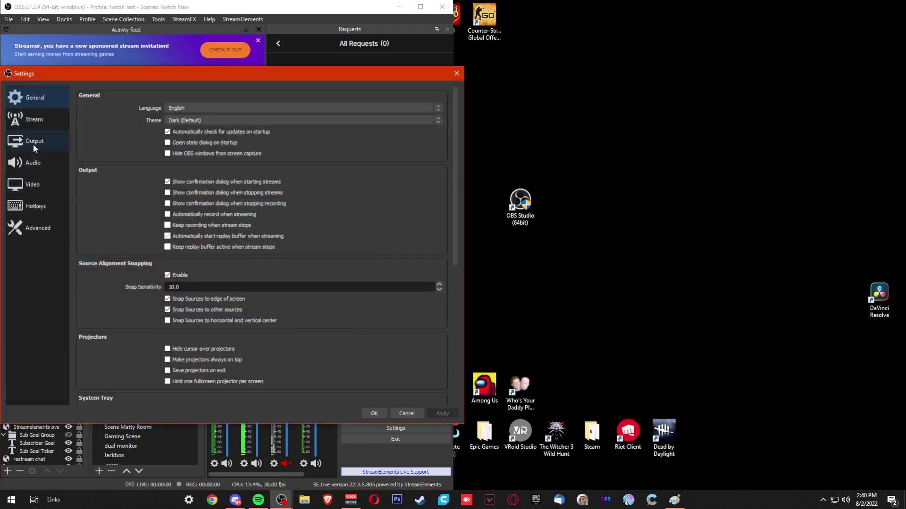
left_click(32, 185)
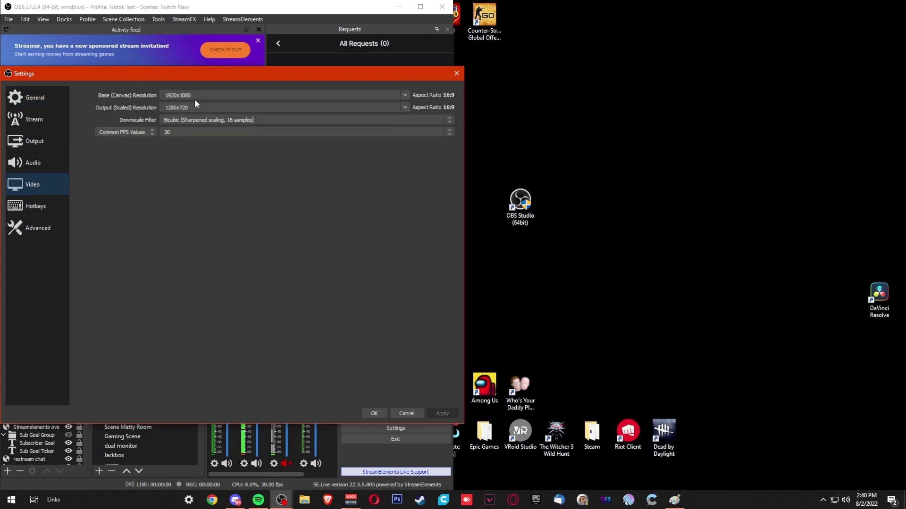
left_click_drag(196, 95, 131, 96)
type("10")
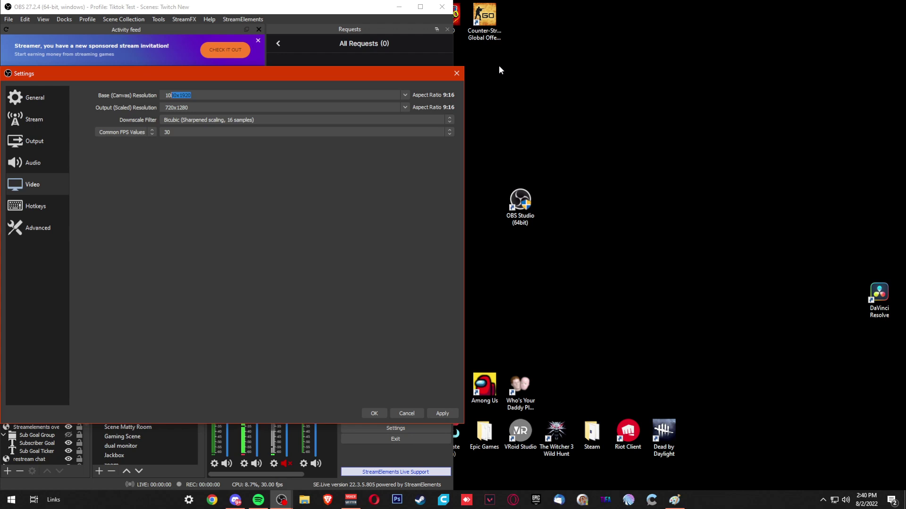
type("80")
left_click(196, 112)
left_click_drag(195, 111, 111, 103)
type("10")
key("Tab")
left_click(182, 129)
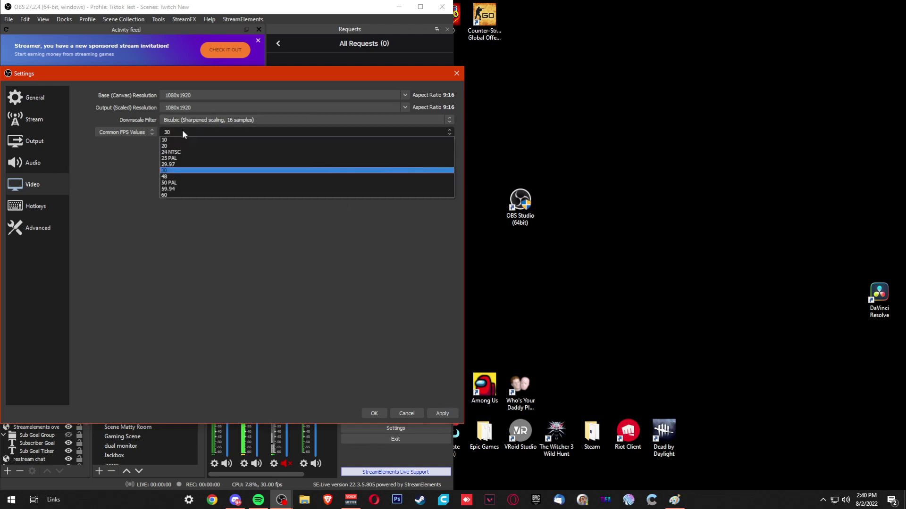
left_click(165, 202)
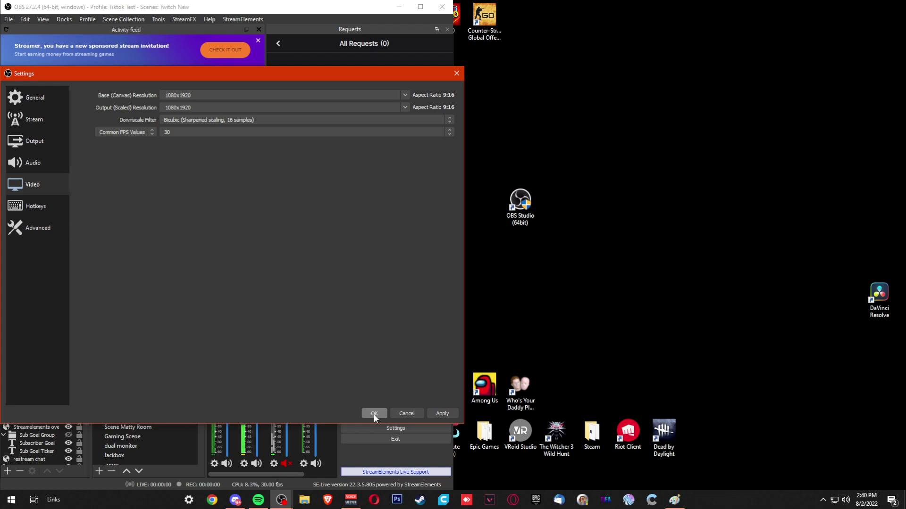
In Output settings, select the 2500 Kbps video bitrate value.
left_click(24, 141)
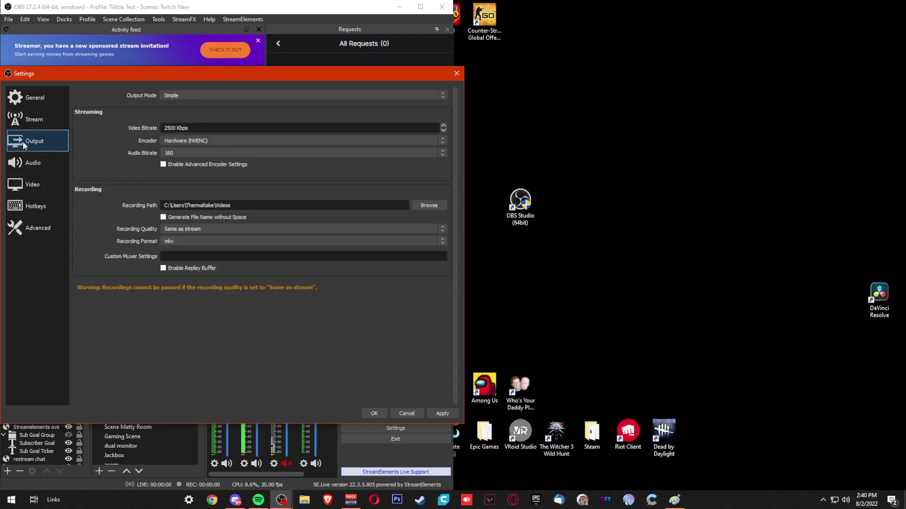
left_click(174, 128)
left_click_drag(180, 126, 157, 125)
left_click(222, 128)
Switch Output Mode to Advanced with the NVIDIA NVENC H.264 (new) encoder and apply.
left_click(184, 95)
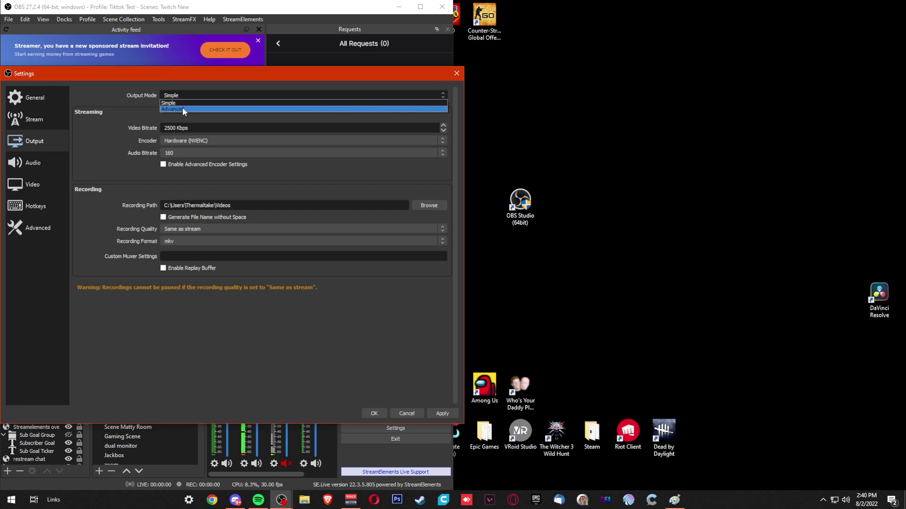
left_click(182, 109)
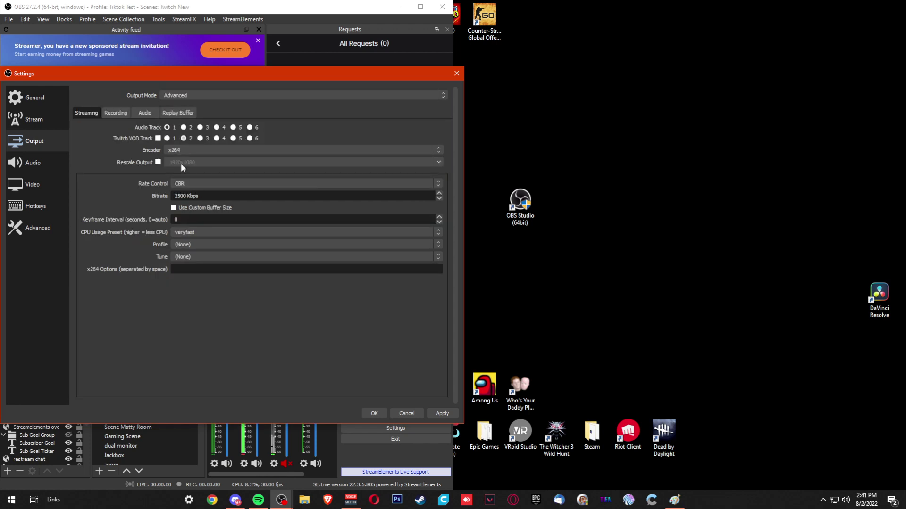
left_click(179, 149)
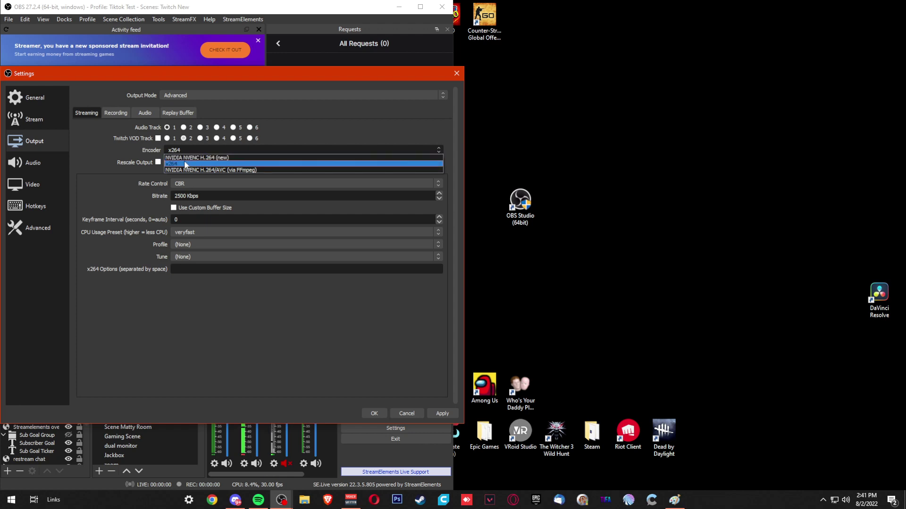
left_click(215, 159)
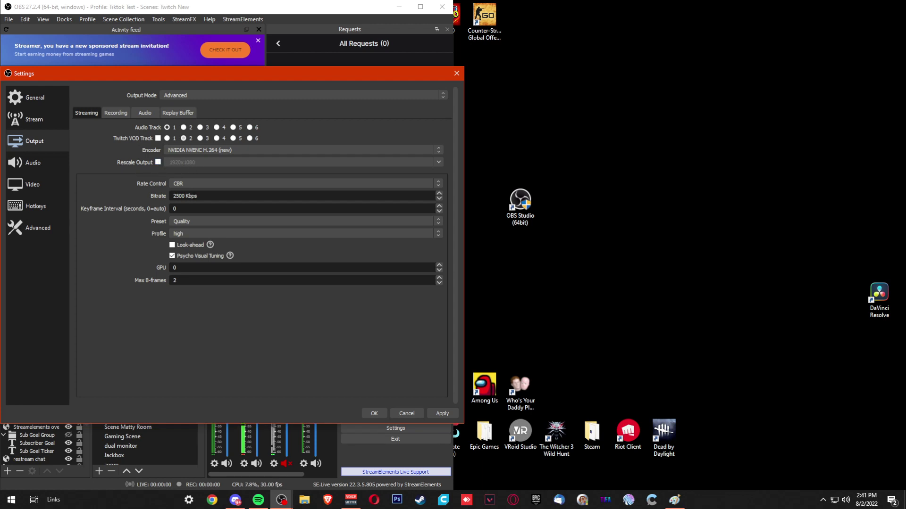
left_click(210, 194)
left_click_drag(210, 196, 169, 196)
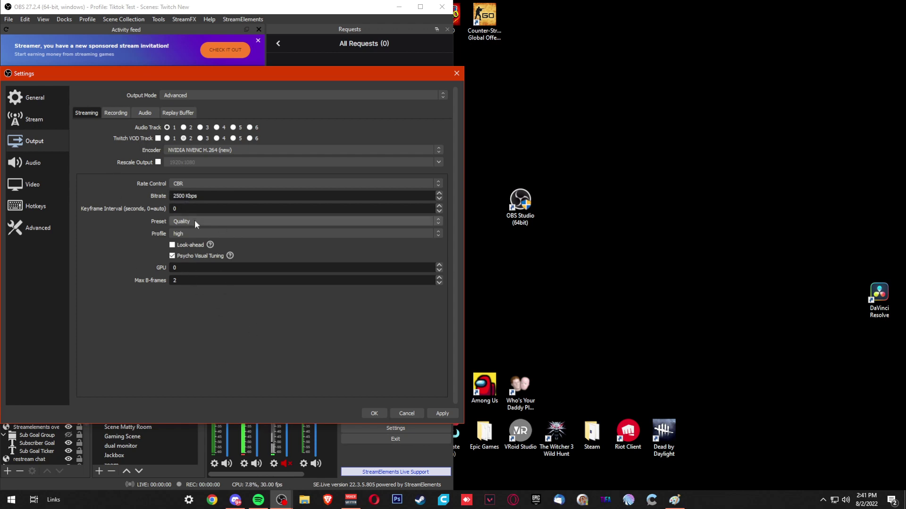
left_click(427, 416)
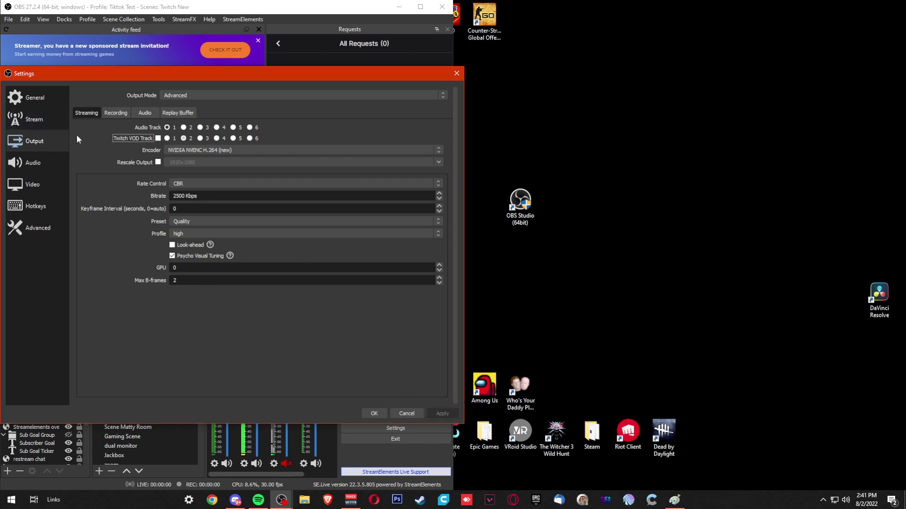
Set the stream service to Custom, then close Settings to see the vertical preview.
left_click(33, 118)
left_click(193, 99)
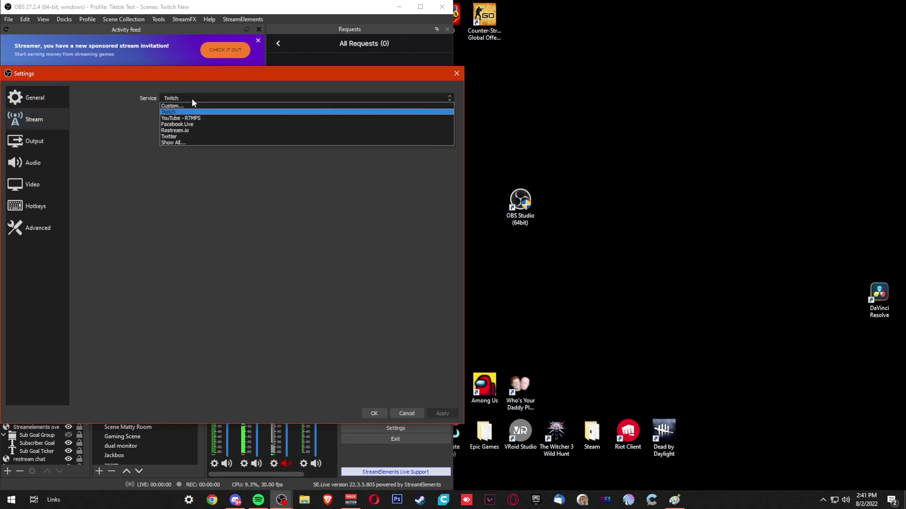
left_click(182, 142)
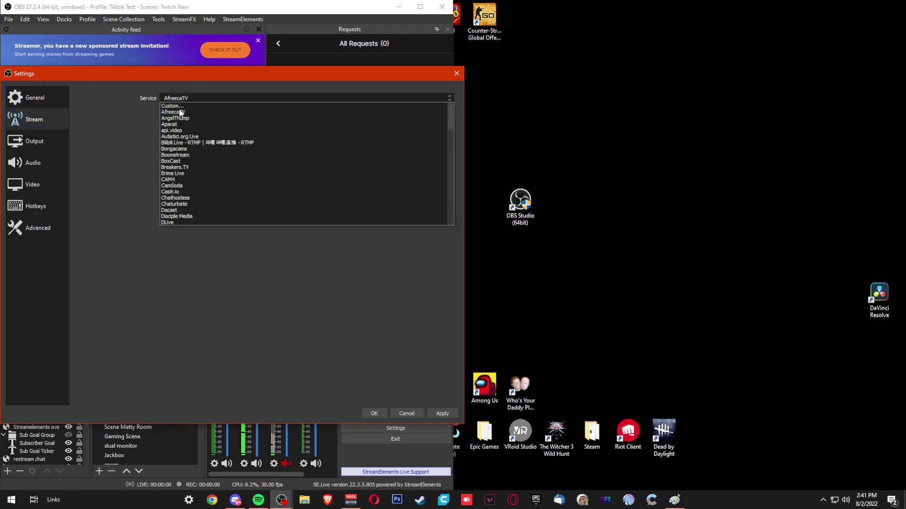
left_click(181, 106)
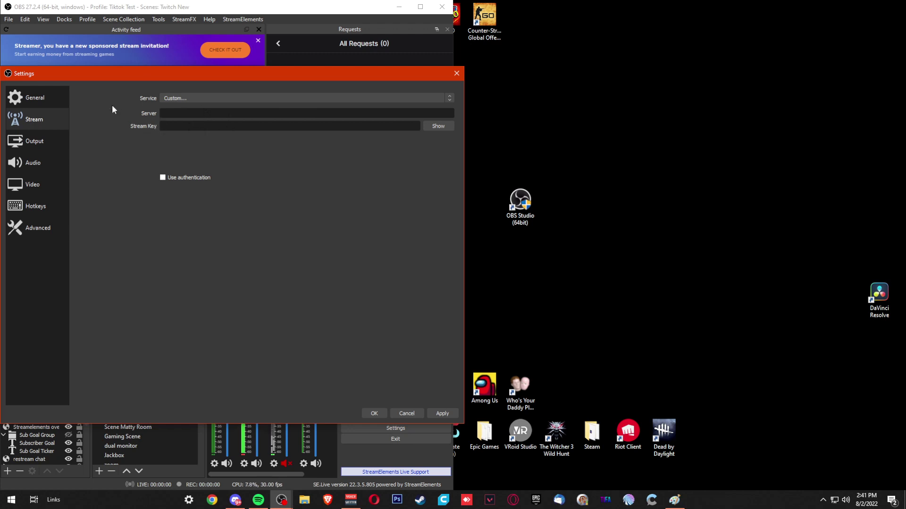
left_click(198, 115)
left_click(370, 414)
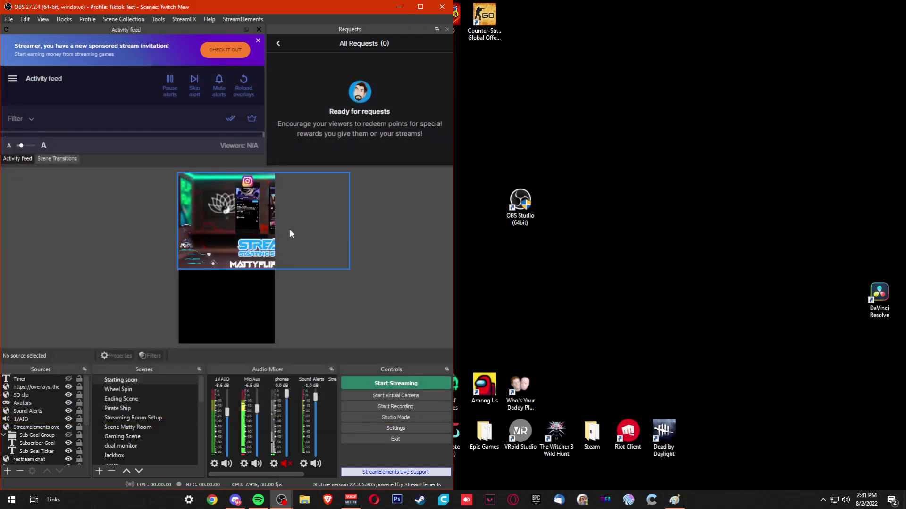
Move the browser overlay left and down, then create a new scene collection 'Tiktok Tst'.
left_click_drag(290, 231, 241, 213)
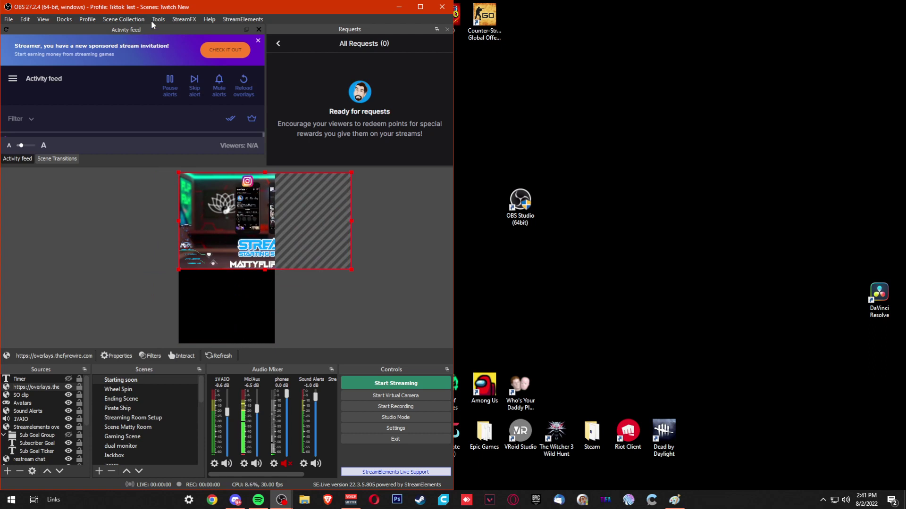
left_click(126, 19)
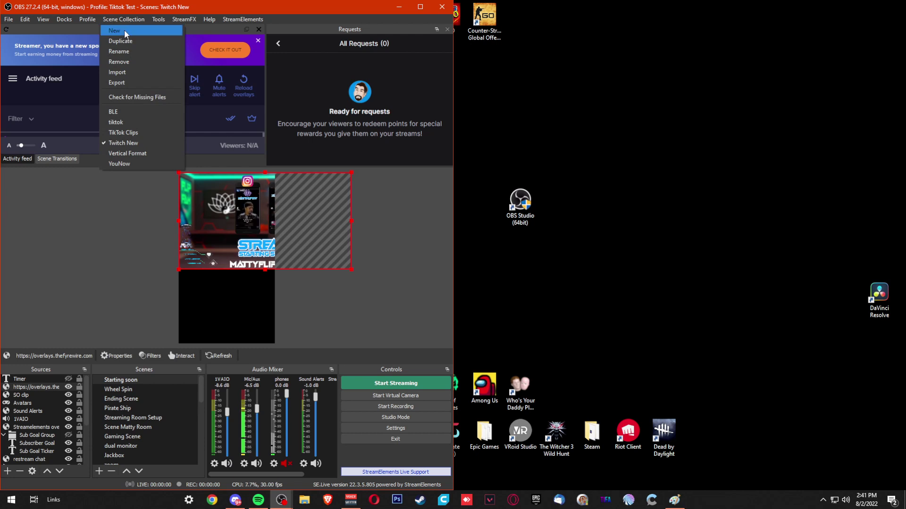
left_click(125, 31)
type("Tiktok")
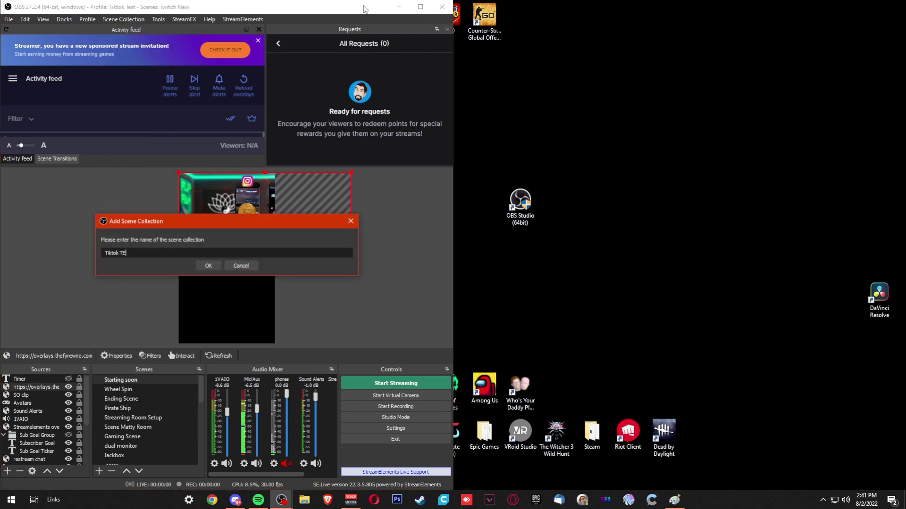
type(" T")
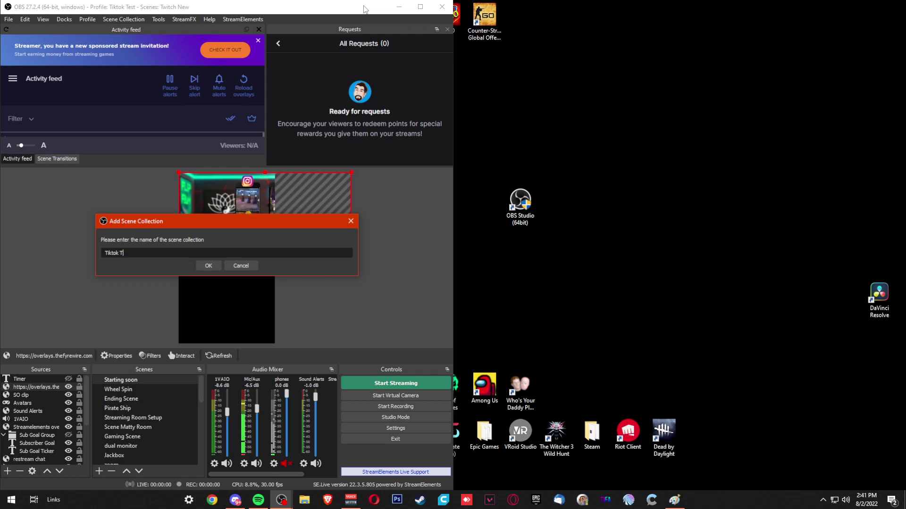
type("st")
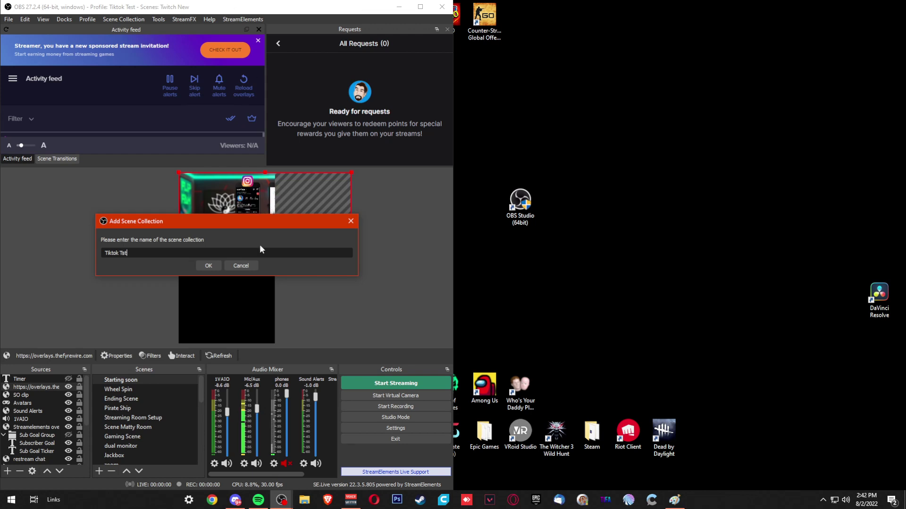
left_click(210, 267)
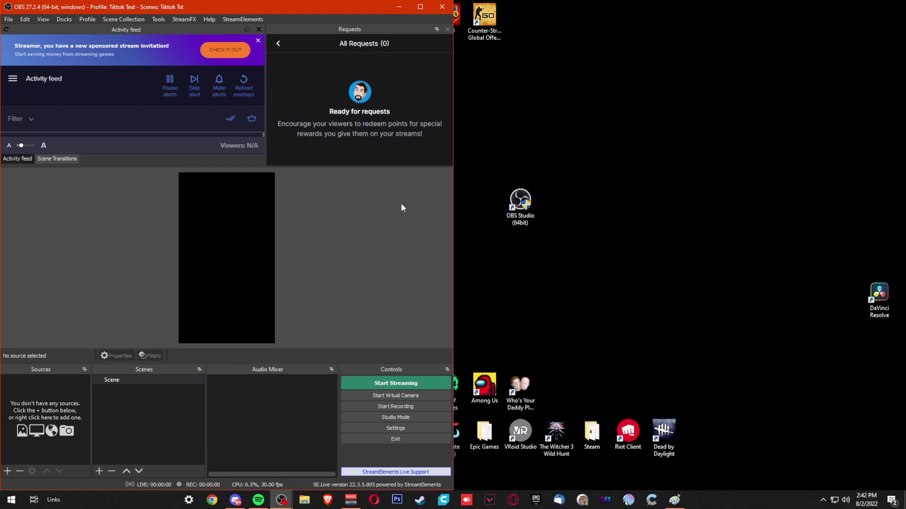
Launch a second OBS Studio instance from the desktop shortcut.
double_click(522, 203)
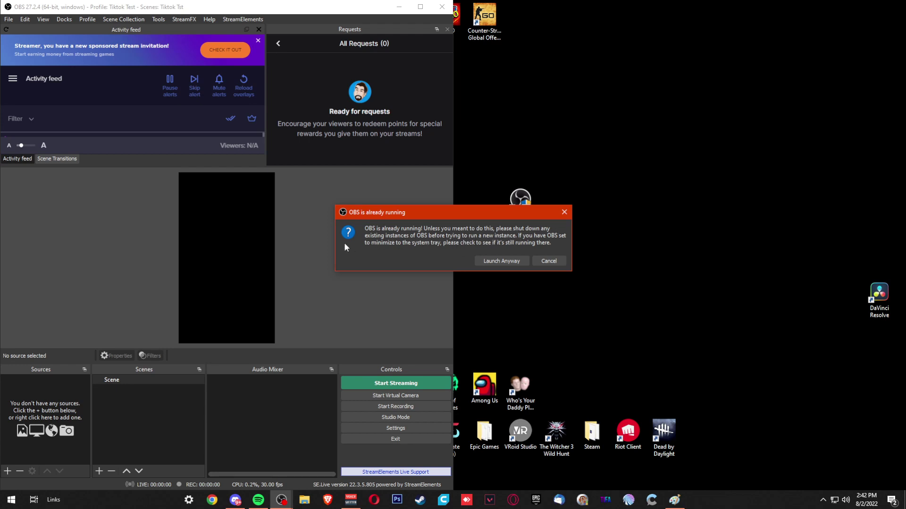
Launch the second instance anyway, dismiss the WebSockets warning, and move the first window right.
left_click(507, 261)
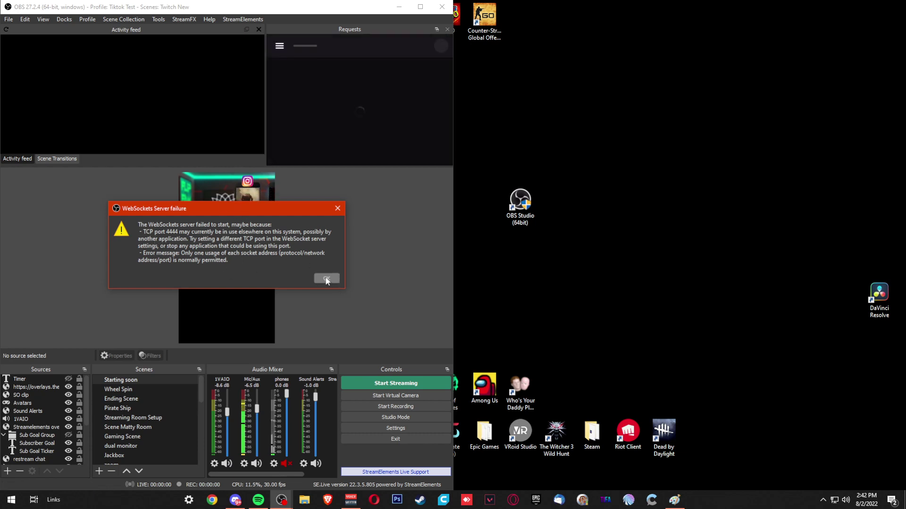
left_click(326, 279)
left_click_drag(191, 5, 639, 9)
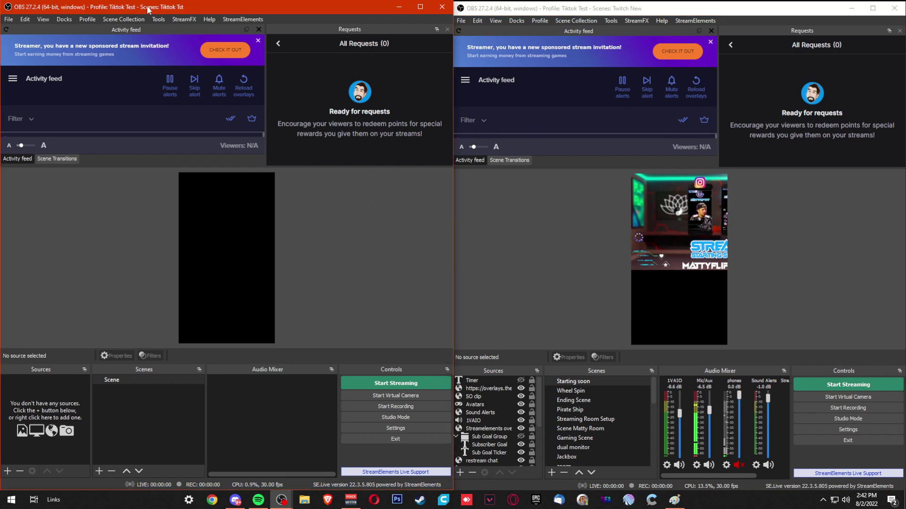
left_click(84, 20)
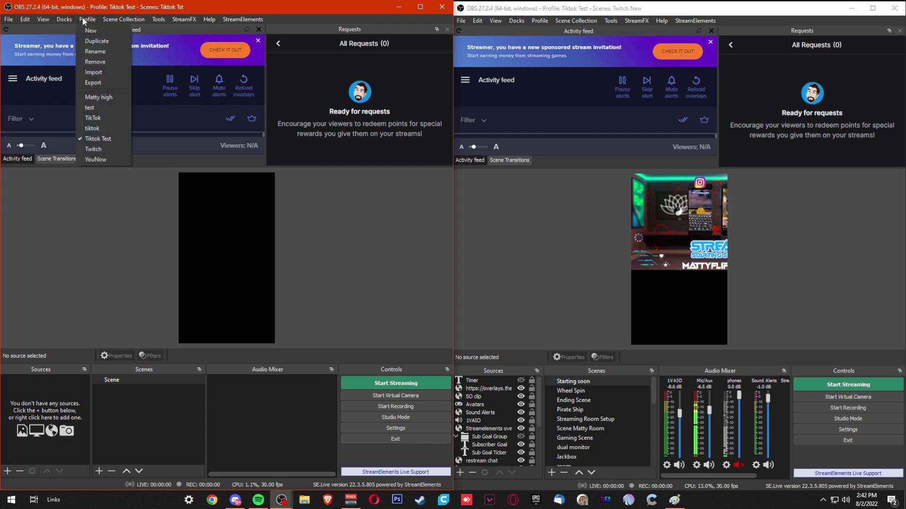
Switch the left window to the Twitch profile and the Twitch New scene collection.
left_click(102, 148)
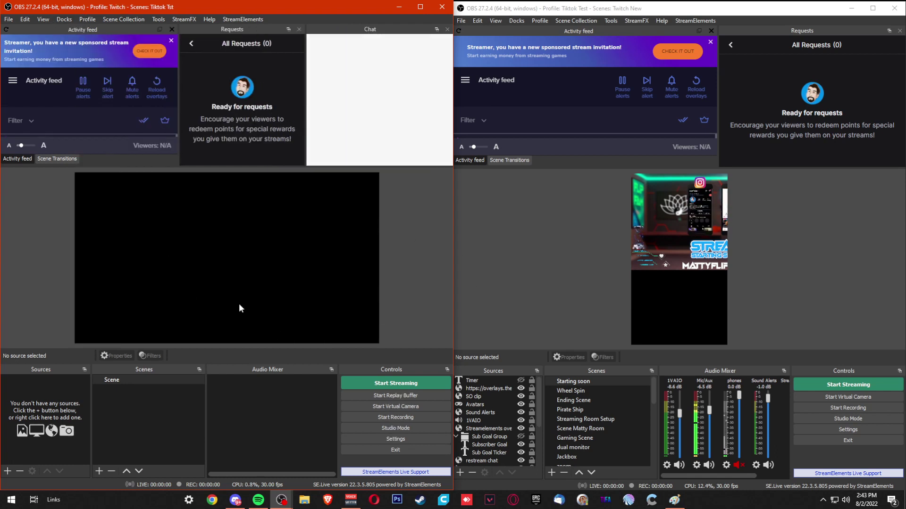
left_click(131, 18)
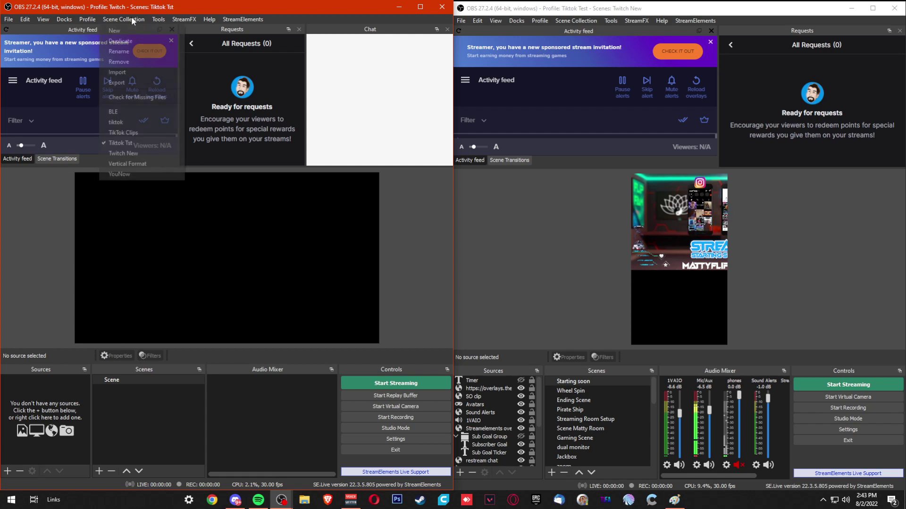
left_click(140, 155)
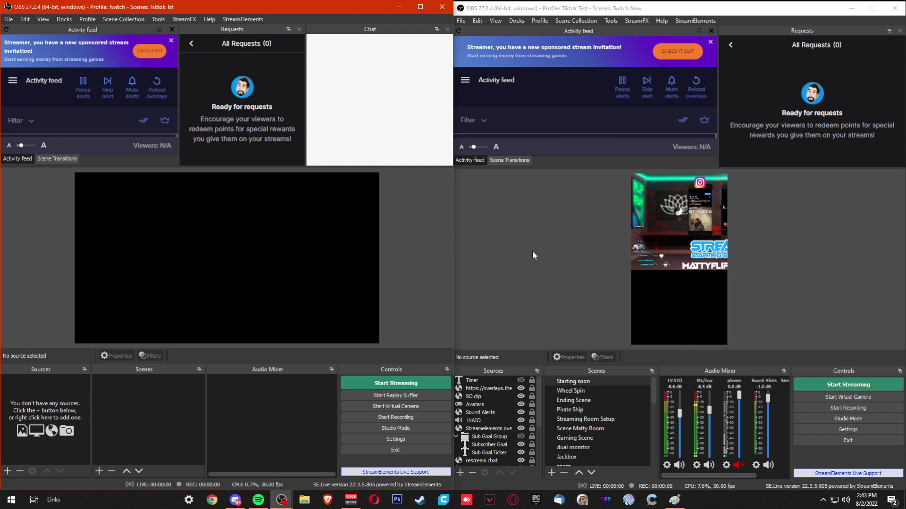
Load the Tiktok Tst scene collection in the right OBS window.
left_click(581, 273)
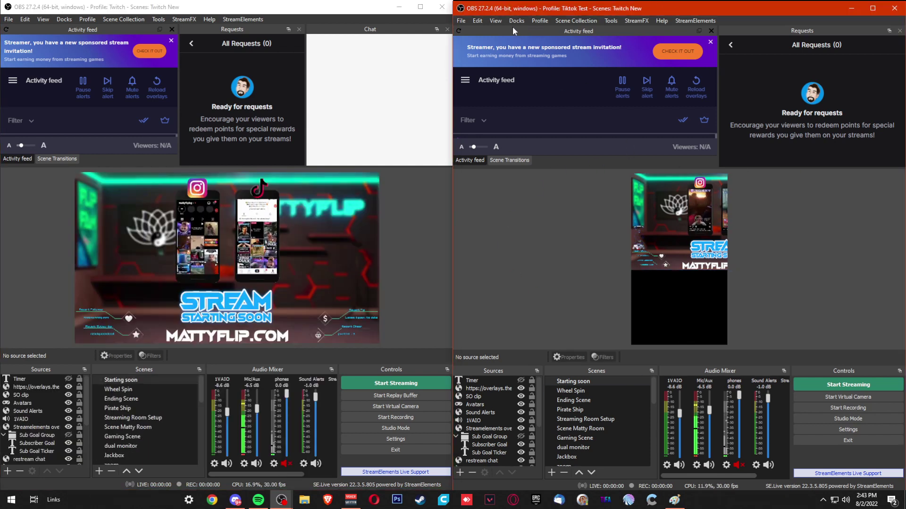
left_click(576, 21)
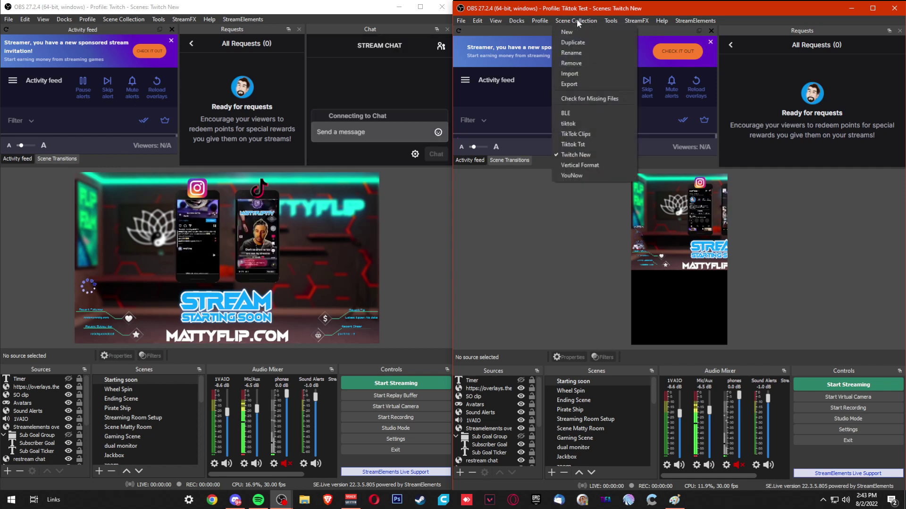
left_click(592, 146)
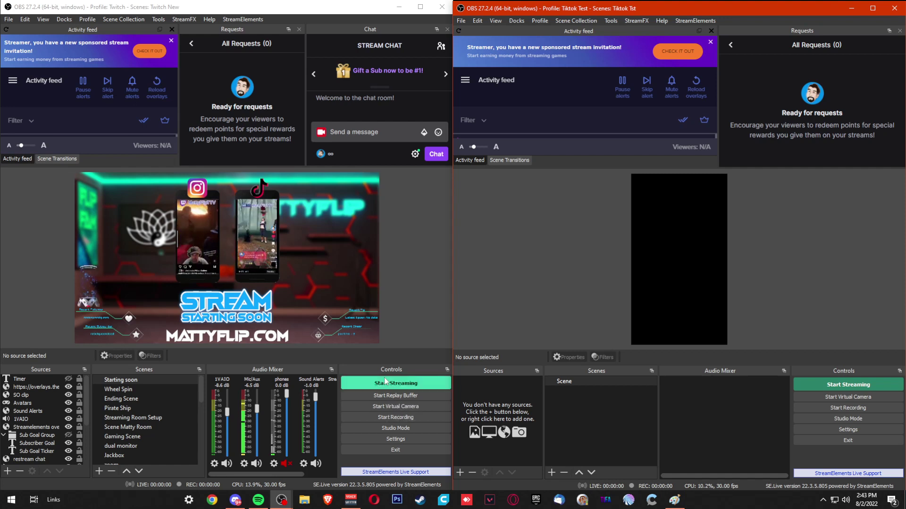
Start the virtual camera and begin adding a Video Capture Device source.
left_click(383, 408)
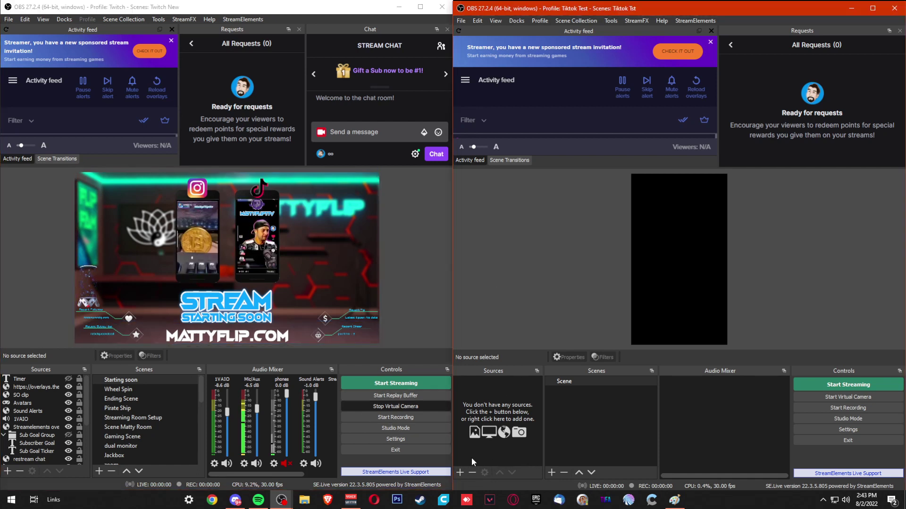
left_click(460, 473)
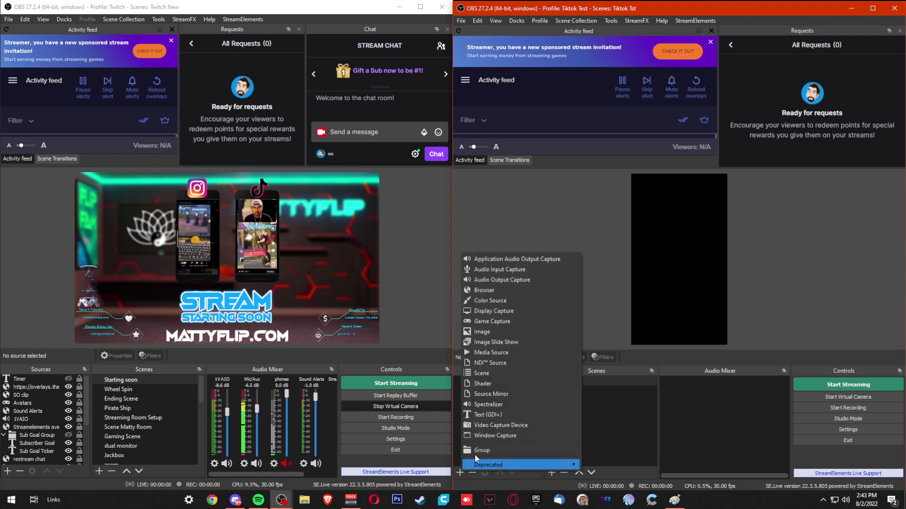
left_click(527, 429)
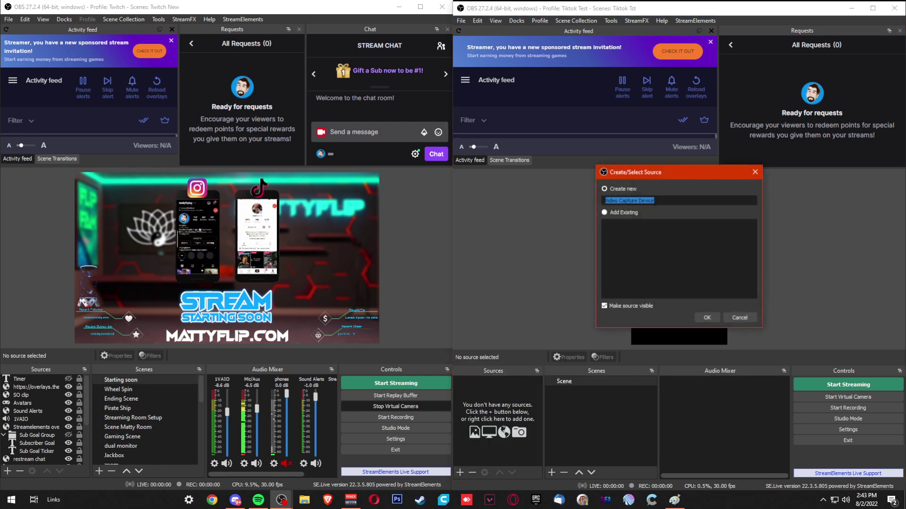
Name the source 'OBS Virtual Cam' and set its device to OBS Virtual Camera.
type("O")
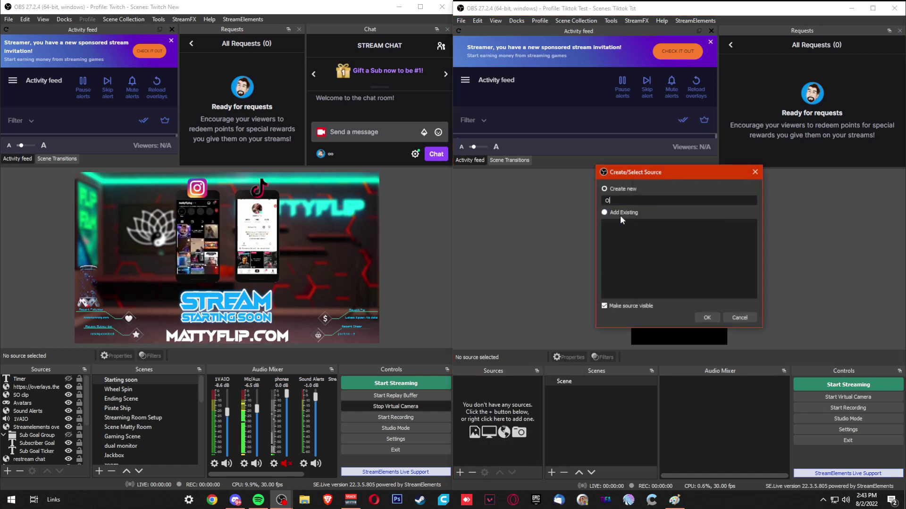
type("BS ")
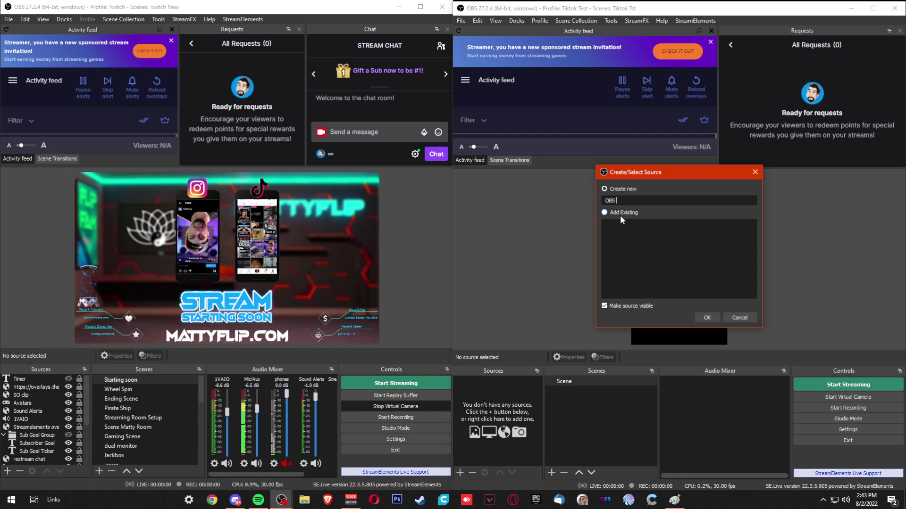
type("Virtual Cam")
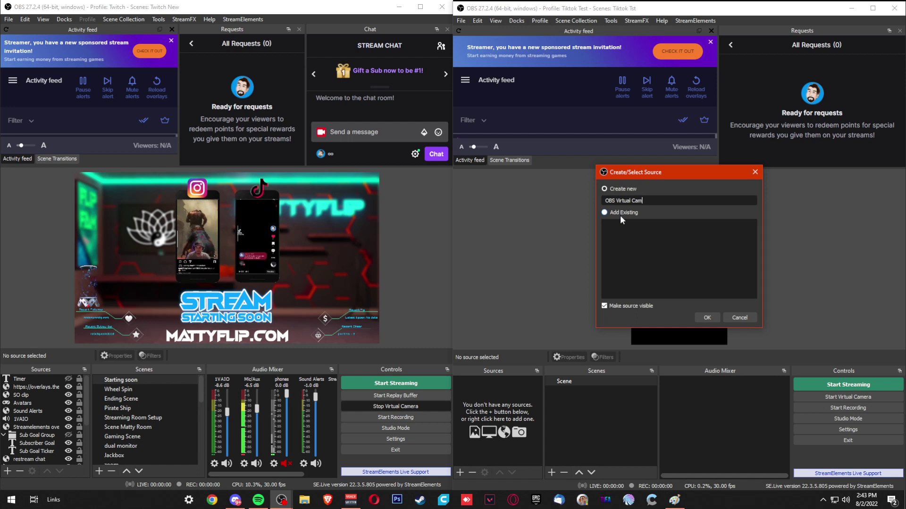
left_click(713, 318)
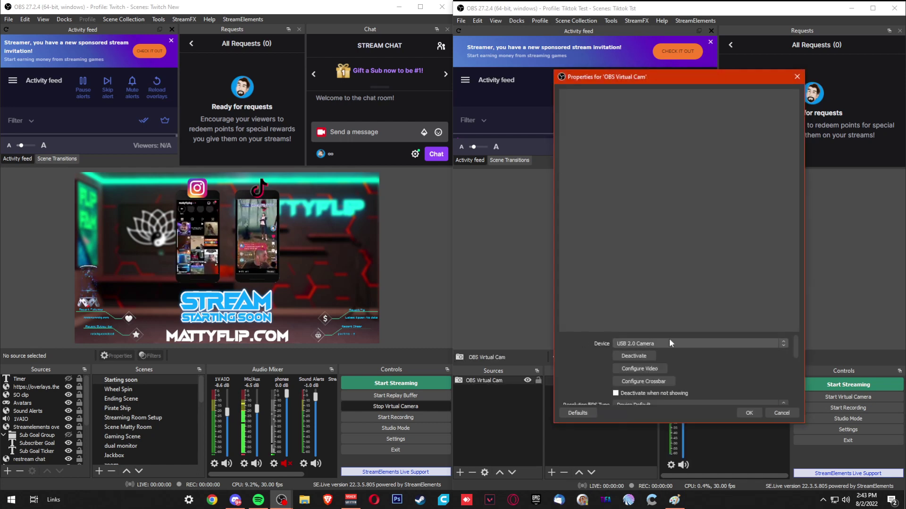
left_click(677, 345)
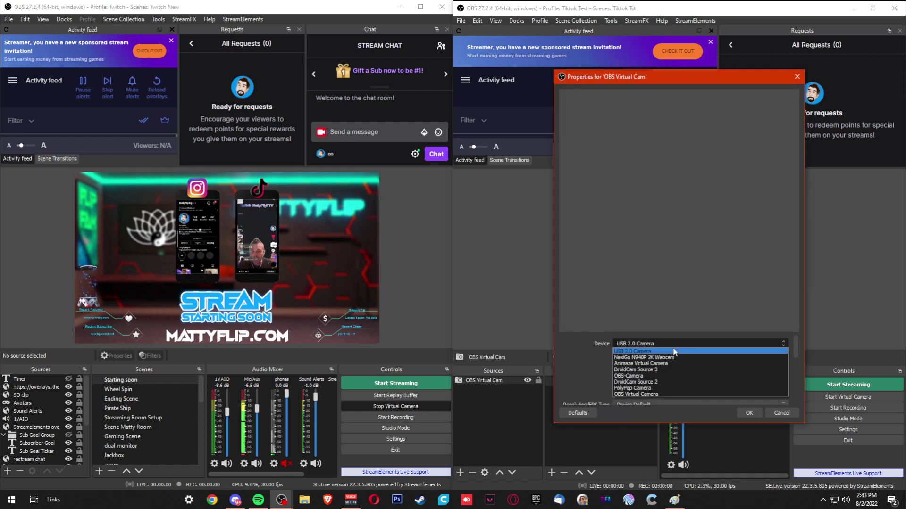
left_click(658, 393)
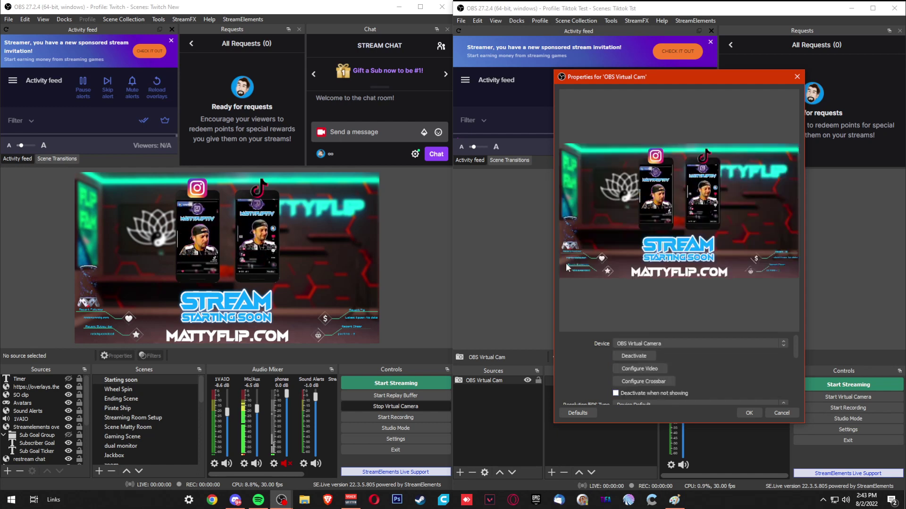
left_click(749, 413)
Resize the OBS Virtual Cam feed to the vertical canvas width and centre it vertically.
left_click_drag(684, 219, 644, 293)
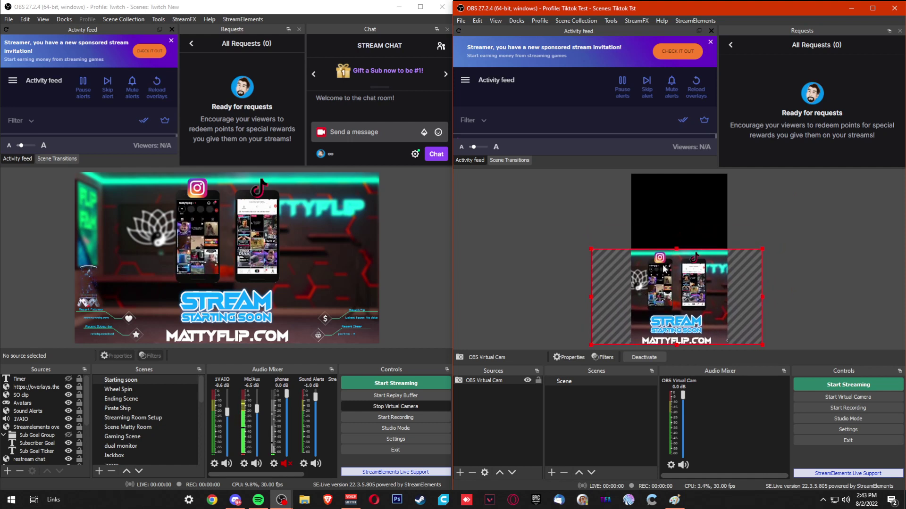
left_click_drag(589, 248, 543, 202)
left_click_drag(707, 241, 719, 242)
left_click_drag(806, 344, 726, 282)
left_click_drag(553, 202, 631, 246)
left_click_drag(684, 274, 689, 249)
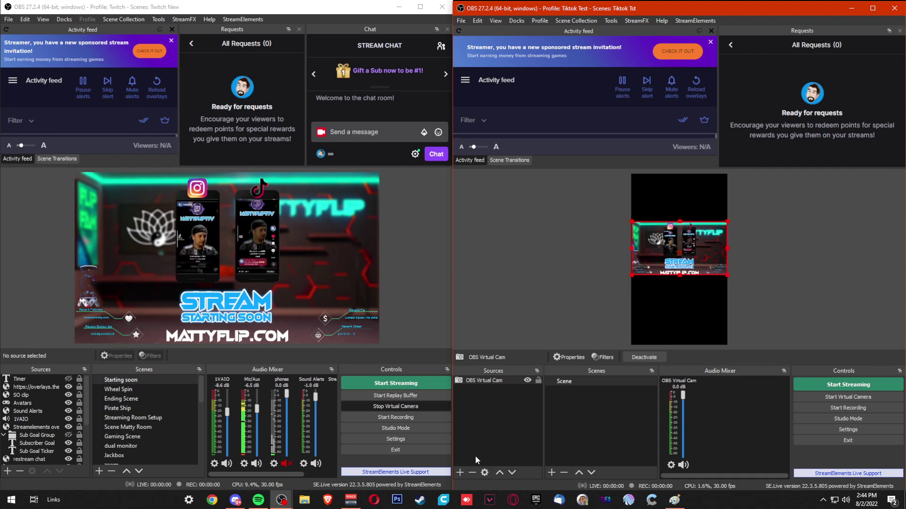
left_click(458, 473)
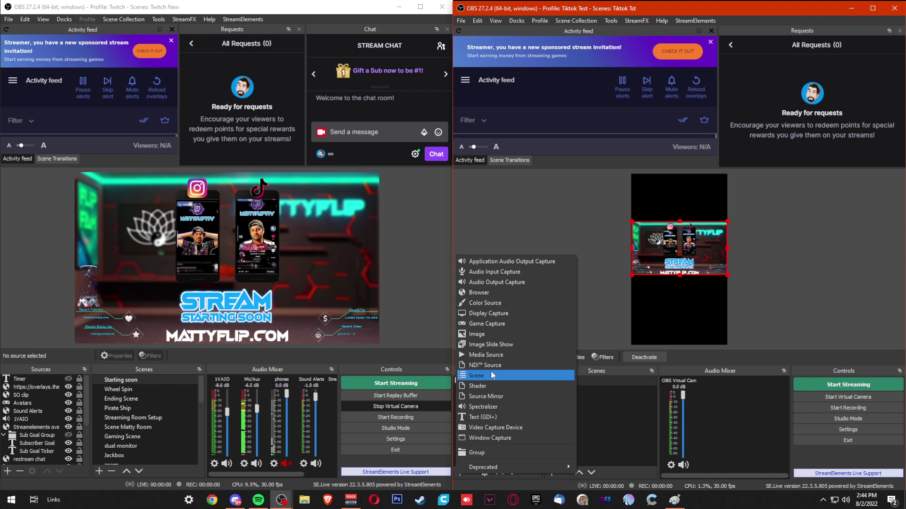
left_click(496, 335)
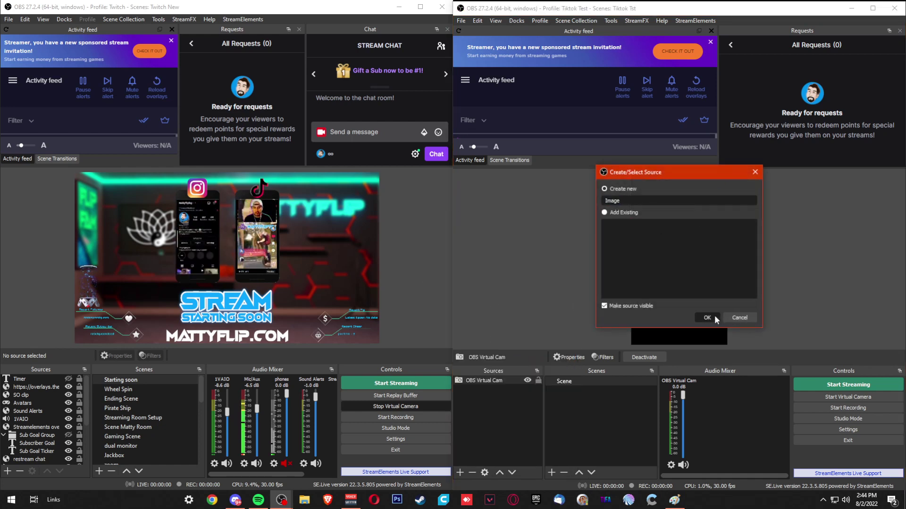
left_click(708, 318)
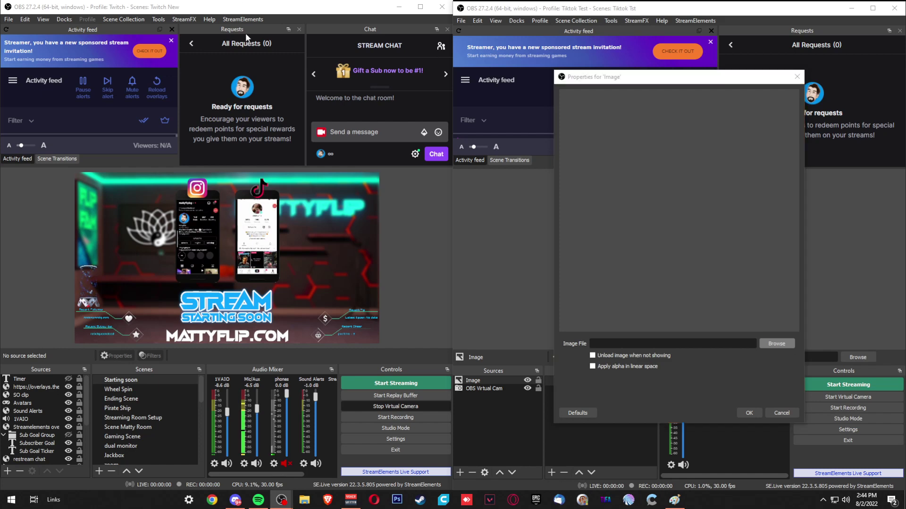
left_click(602, 215)
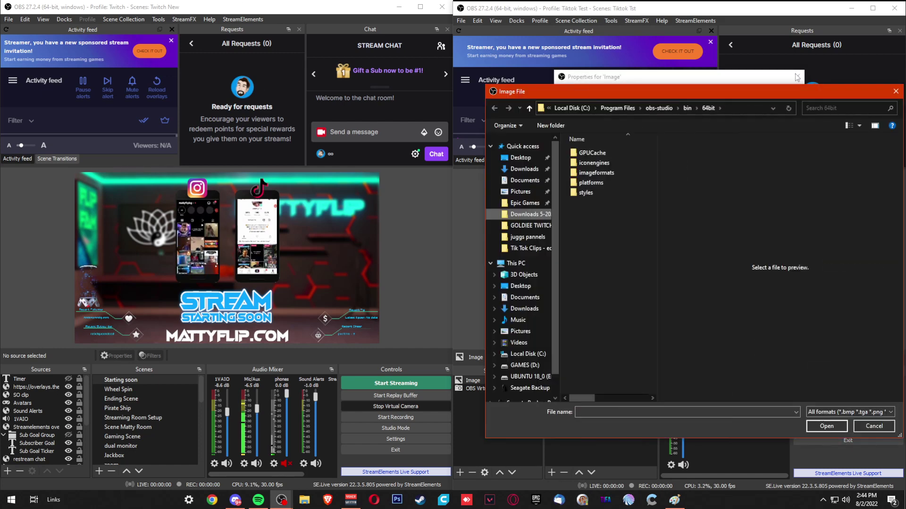
left_click_drag(777, 92, 439, 57)
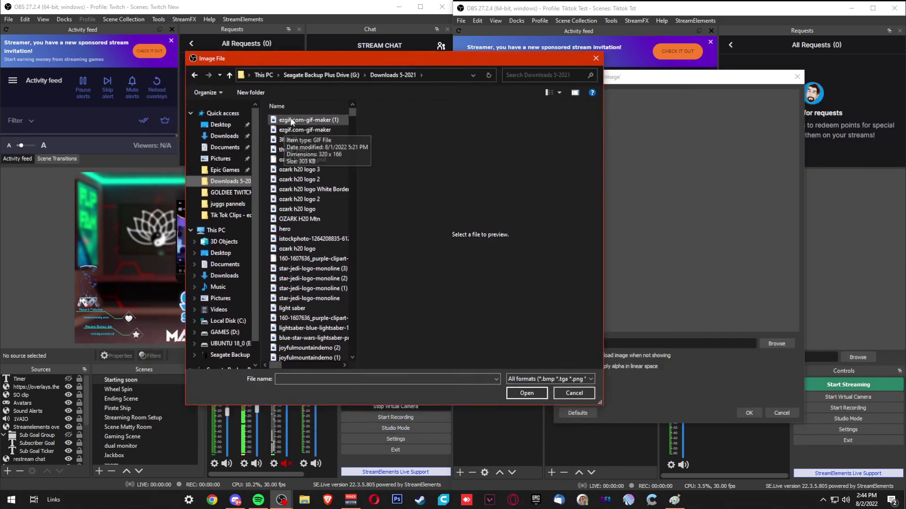
left_click(311, 240)
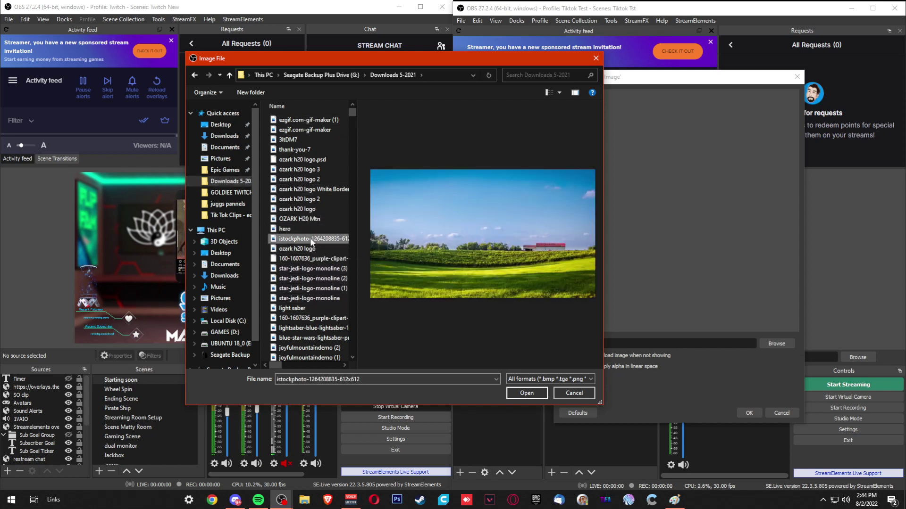
left_click(526, 393)
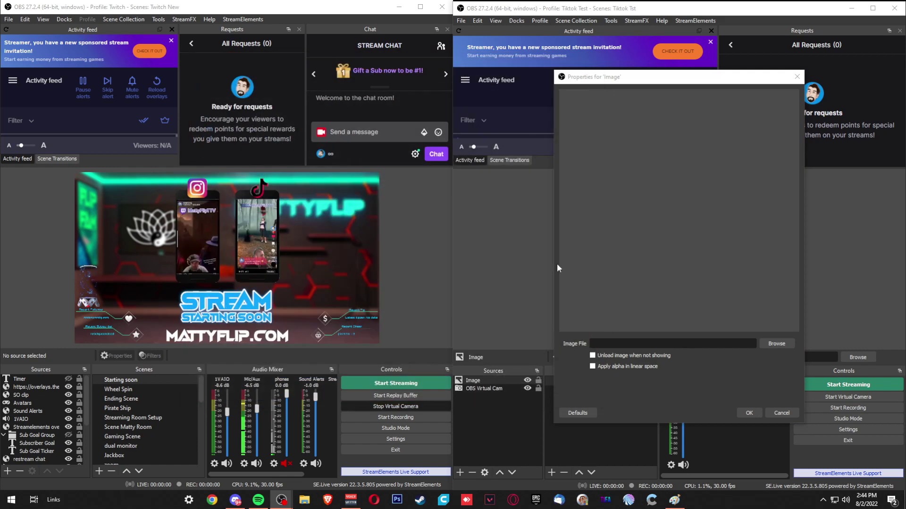
left_click(749, 413)
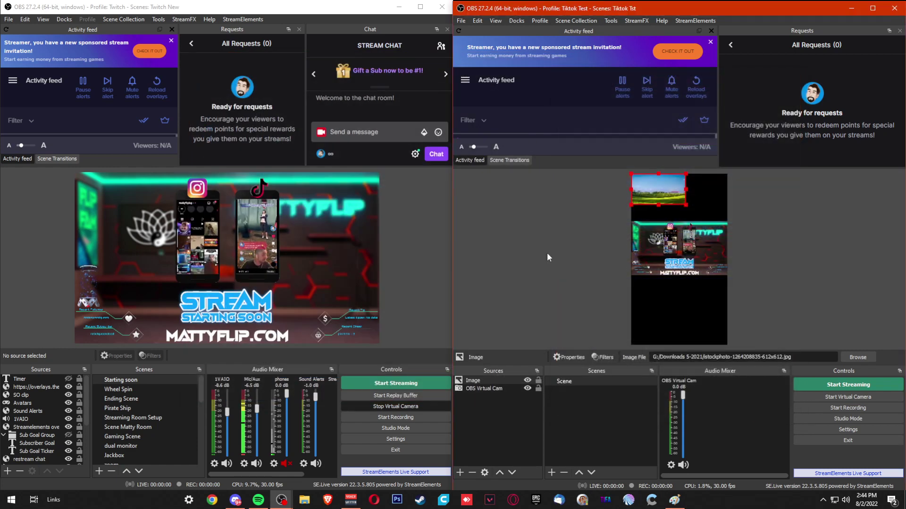
Move the Image source behind the virtual cam feed and stretch it to fill the canvas.
left_click_drag(485, 380, 489, 392)
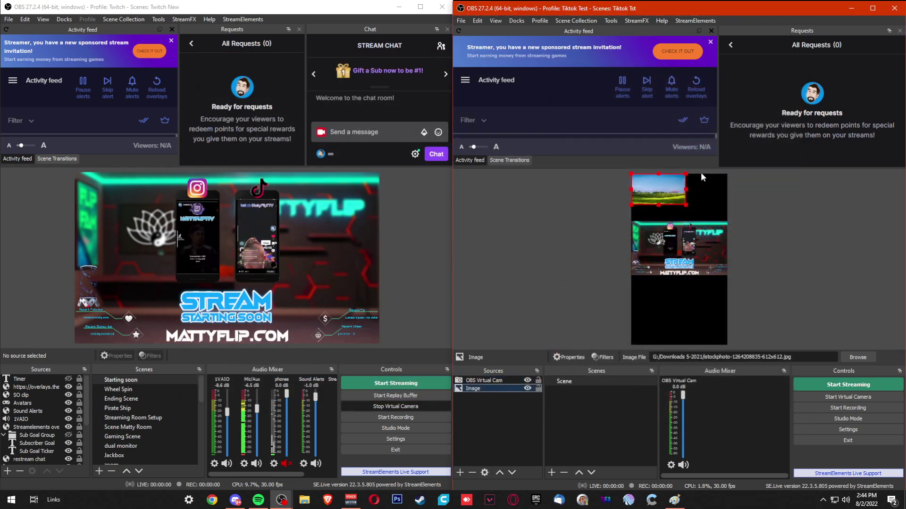
left_click_drag(686, 207, 777, 344)
left_click_drag(803, 285, 707, 285)
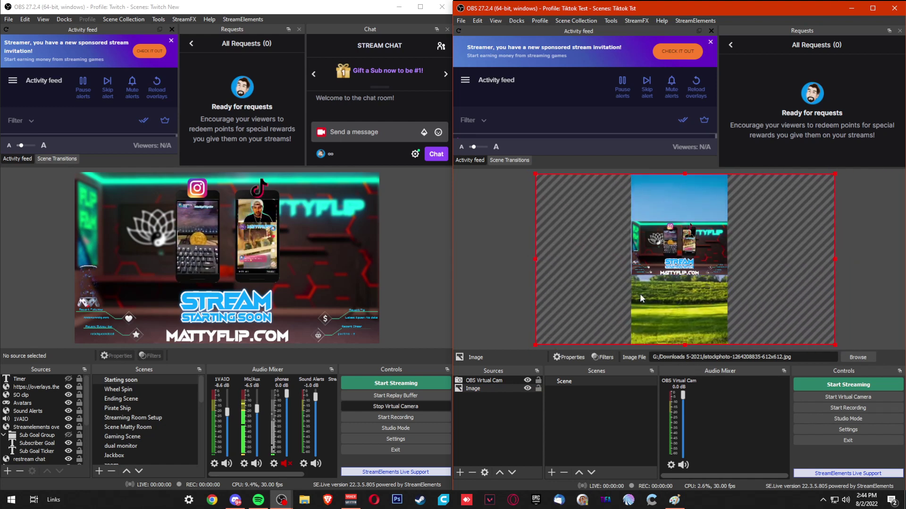
Enlarge the virtual cam feed and reposition it over the landscape background.
left_click(676, 253)
left_click_drag(676, 245, 514, 226)
left_click_drag(683, 263, 740, 269)
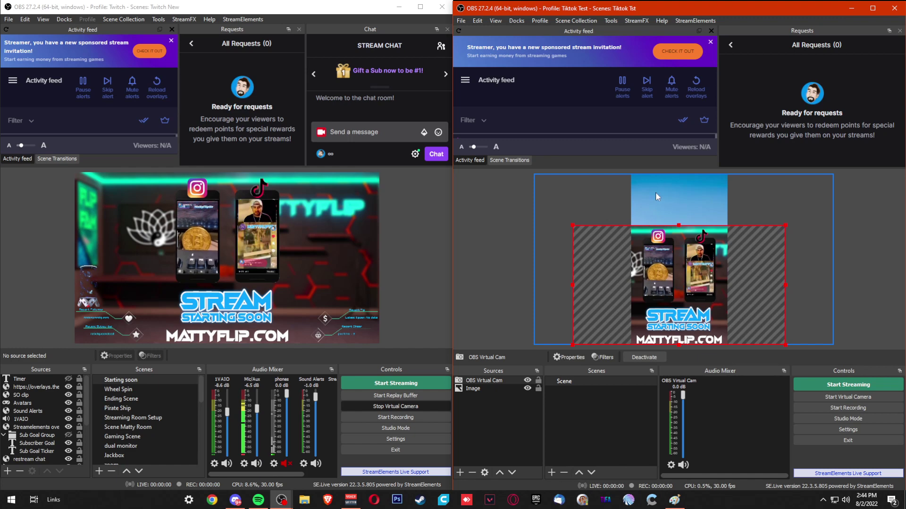
left_click_drag(686, 283, 673, 247)
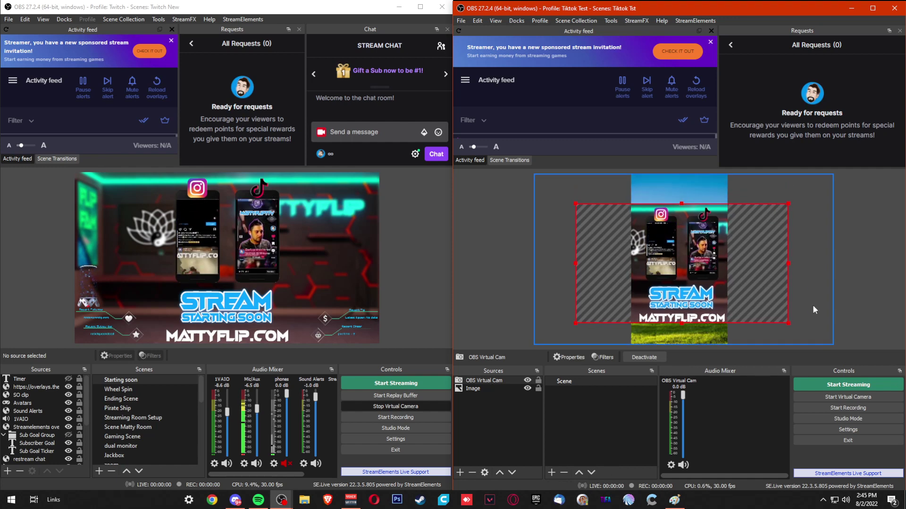
left_click(845, 265)
left_click(540, 20)
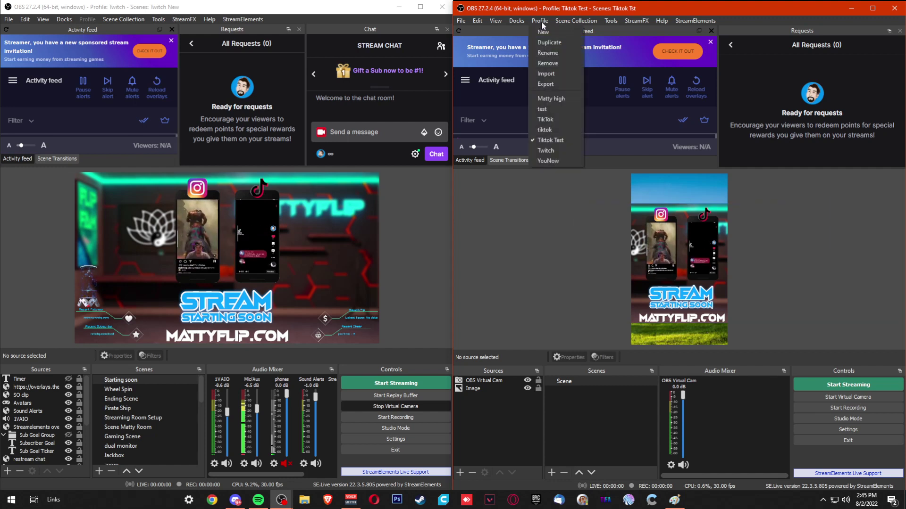
left_click(566, 208)
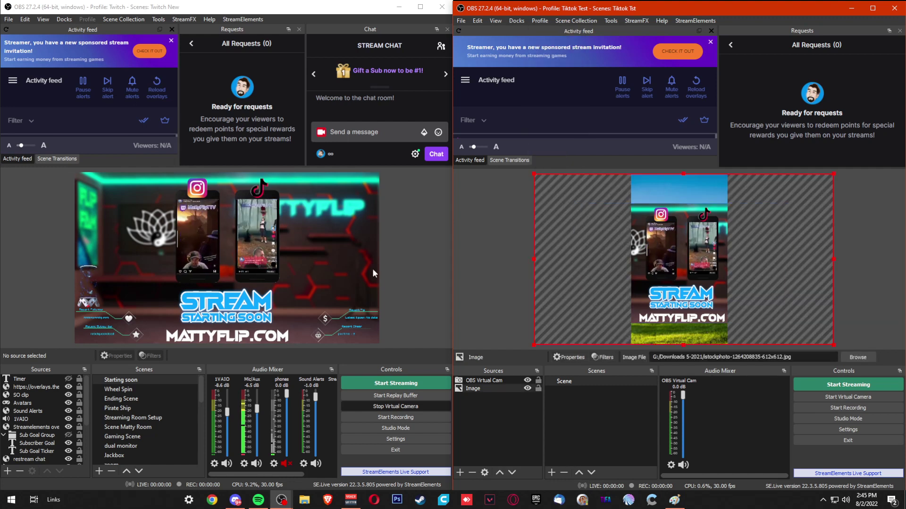
left_click(90, 19)
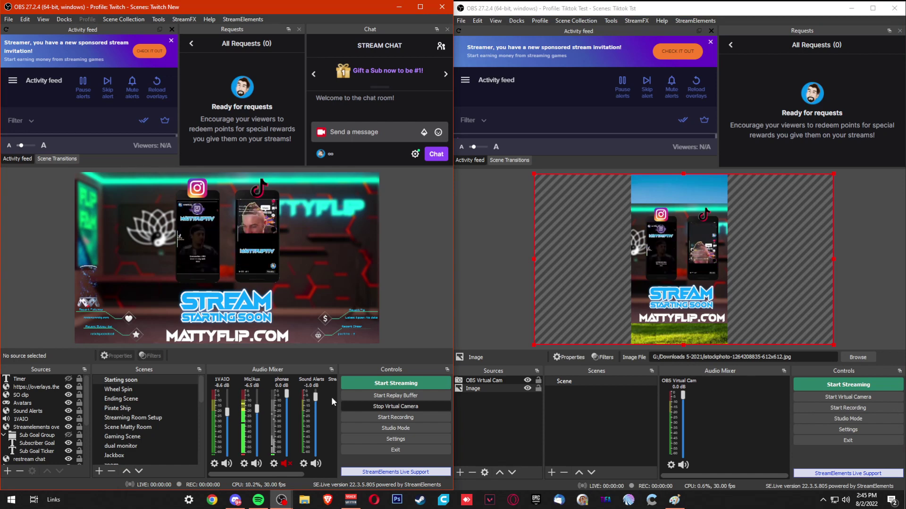